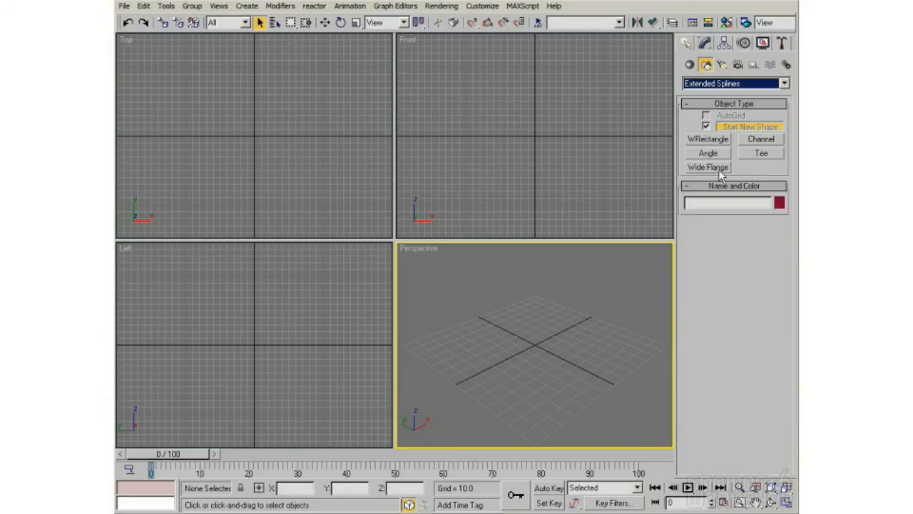
Step: Start a Line spline in the Top viewport with four straight corner points and a curved Bezier point at the lower right
click(727, 83)
click(714, 92)
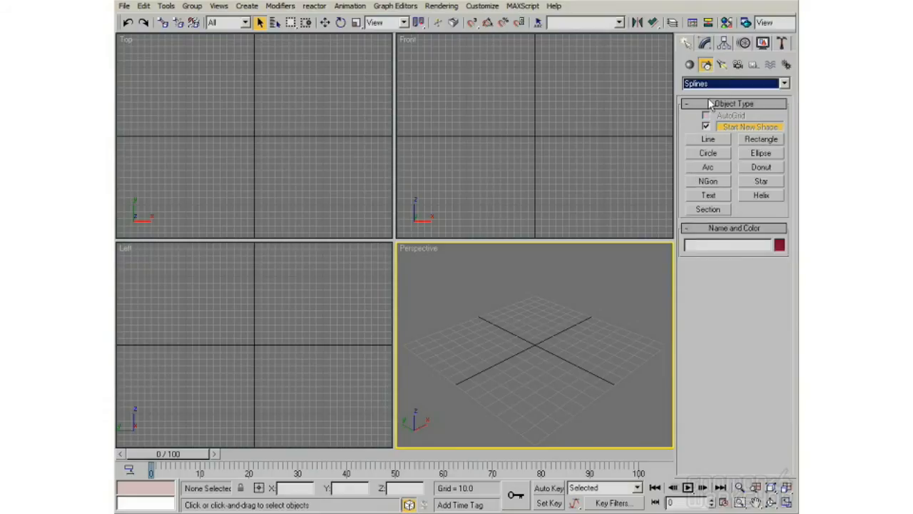
click(709, 141)
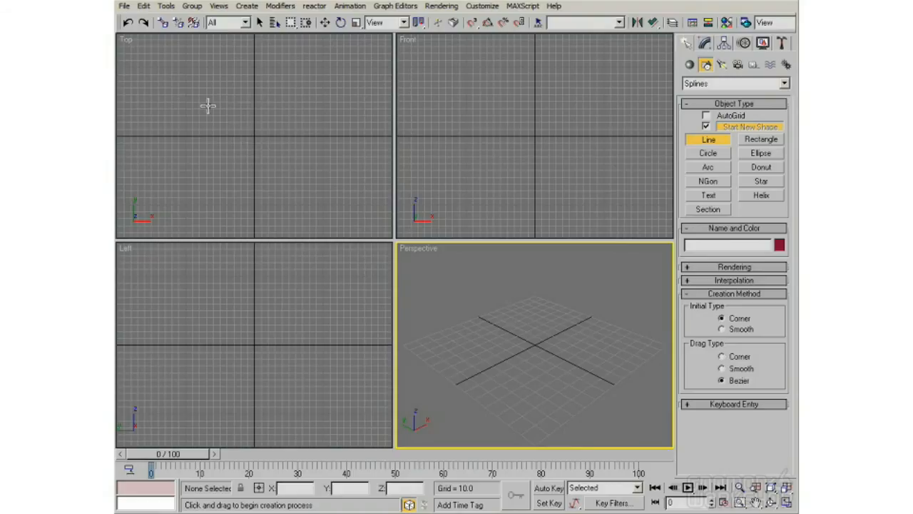
click(200, 71)
click(266, 68)
click(315, 111)
click(309, 147)
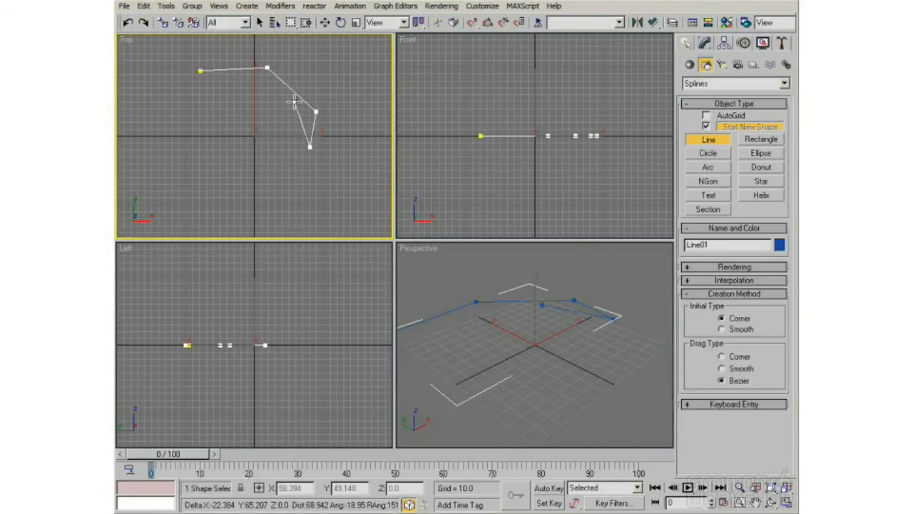
drag(286, 186, 266, 199)
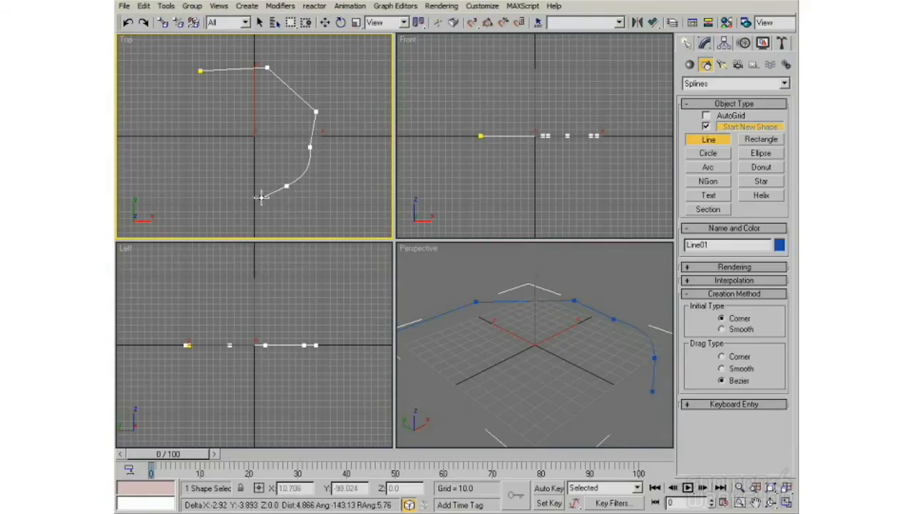
right_click(265, 191)
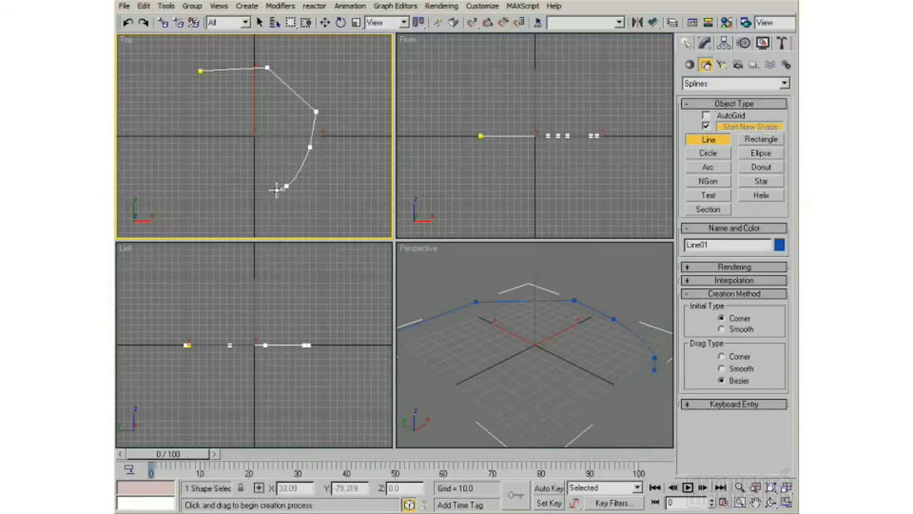
Step: Continue the line with Bezier curves around the bottom and left side, and close the spline at its starting point
mouse_move(279, 187)
mouse_down()
mouse_move(251, 174)
mouse_move(255, 141)
mouse_move(281, 183)
mouse_move(265, 178)
mouse_move(279, 184)
mouse_up()
drag(226, 196, 165, 163)
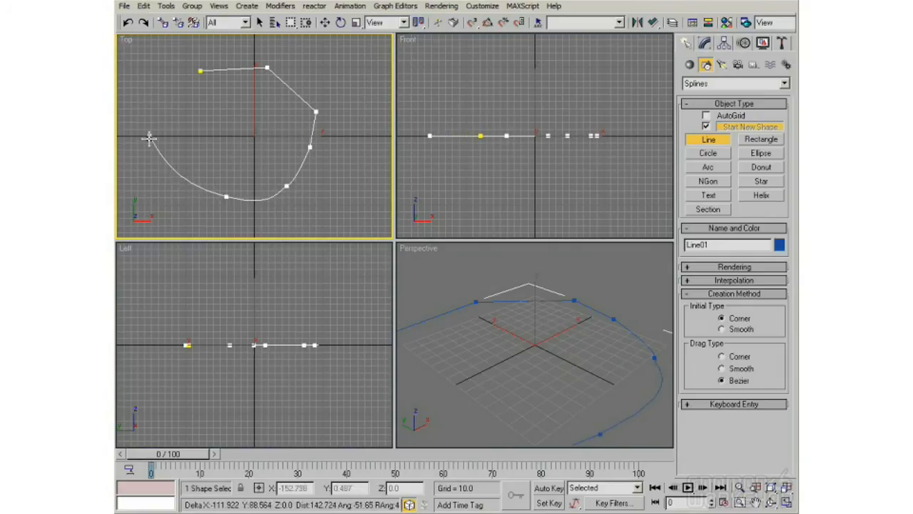
drag(164, 119, 170, 89)
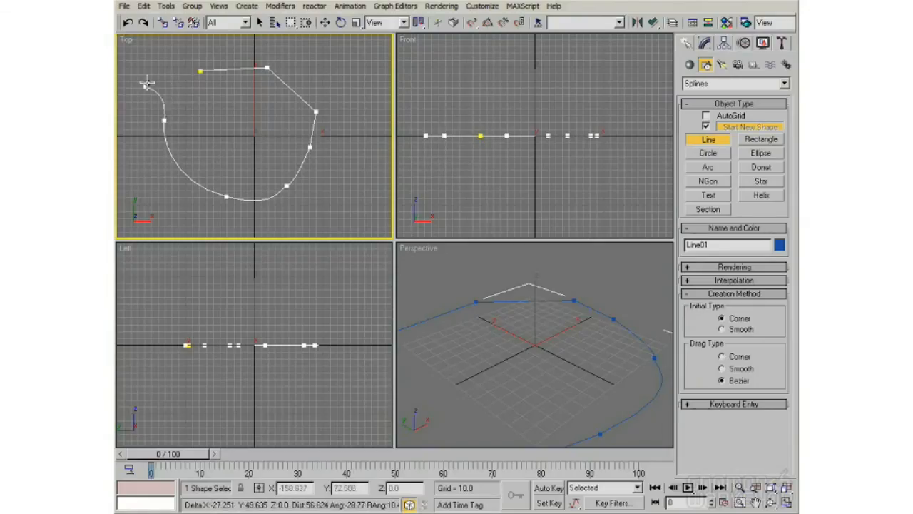
click(199, 71)
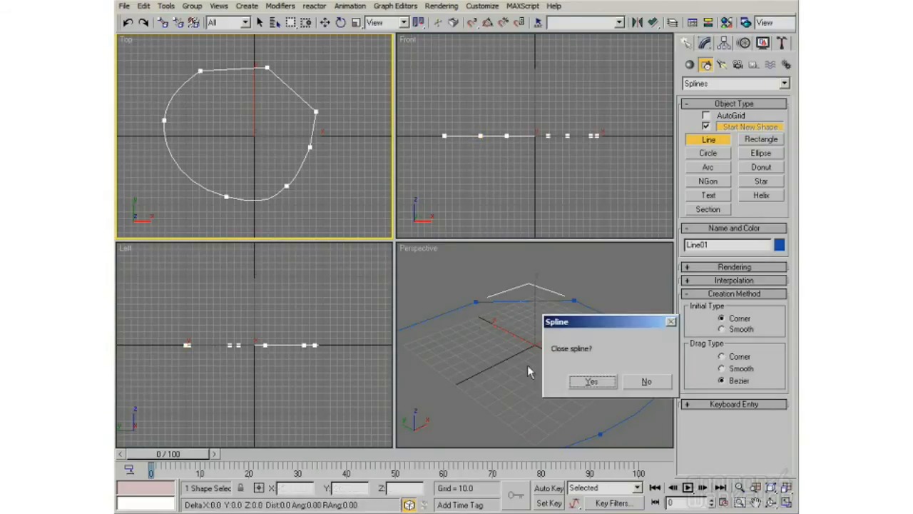
click(591, 384)
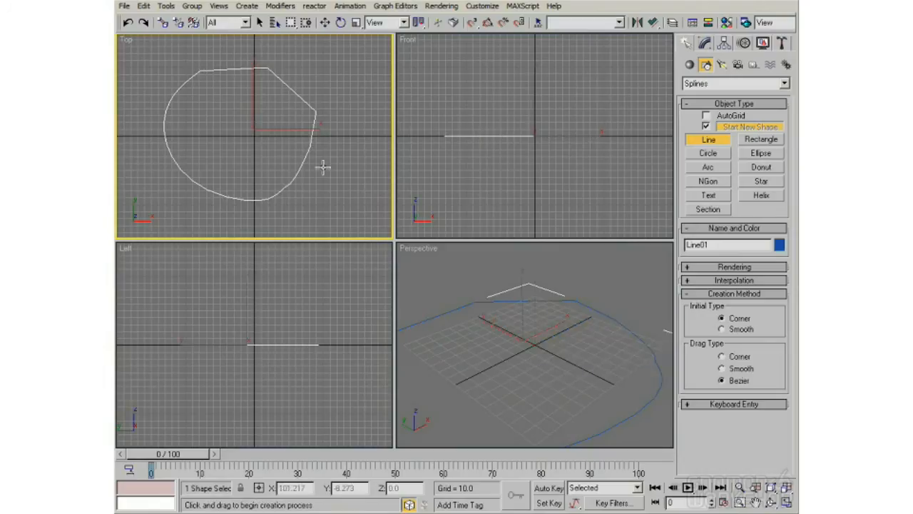
Step: Draw a circle of about 44 radius and a rectangle about 49 long by 53 wide over the outline's right side in the Top viewport
middle_drag(495, 345, 527, 299)
scroll(527, 314, down, 3)
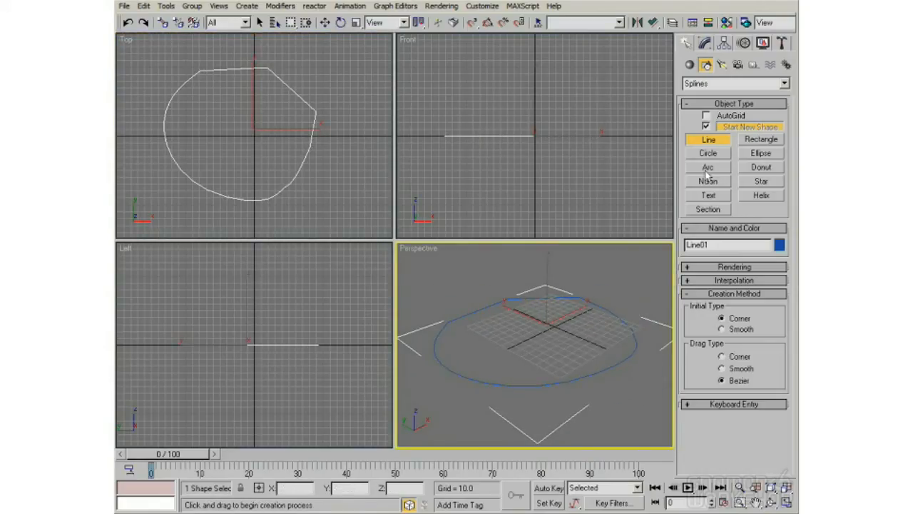
click(708, 154)
drag(300, 136, 332, 146)
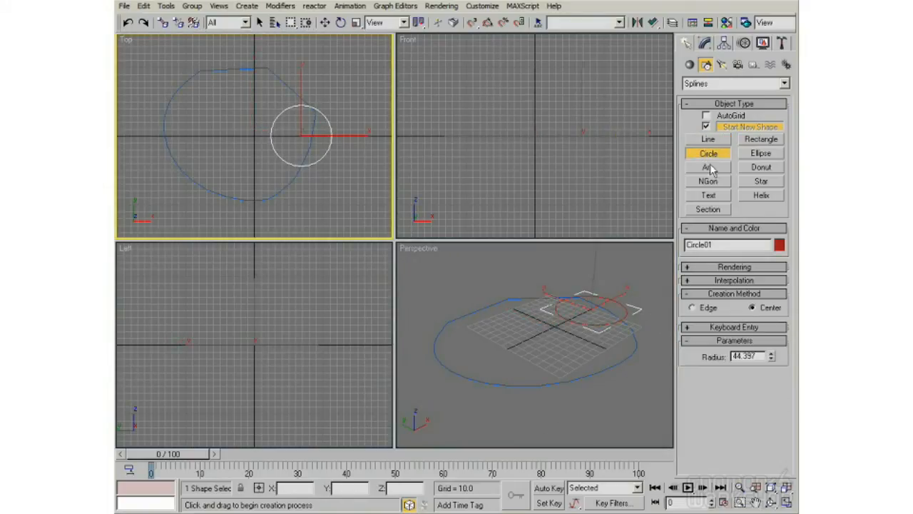
click(760, 141)
drag(298, 86, 332, 119)
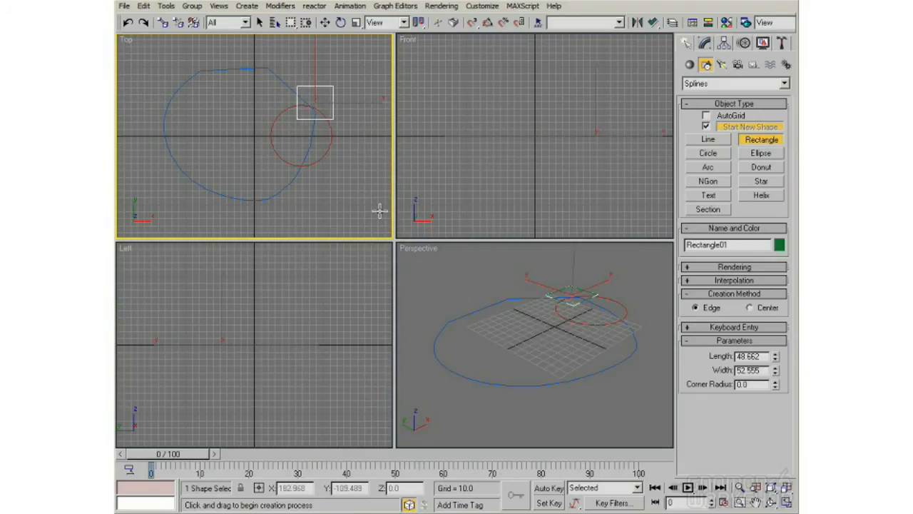
Step: Create a helix at the Perspective grid's center with radii of about 46 and 22 and a height of about 117
middle_drag(538, 310, 510, 356)
click(761, 194)
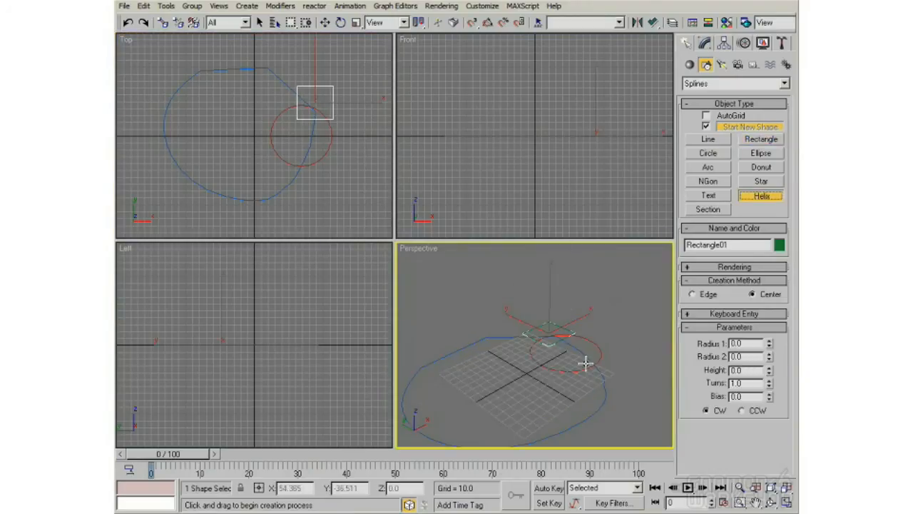
drag(530, 373, 568, 381)
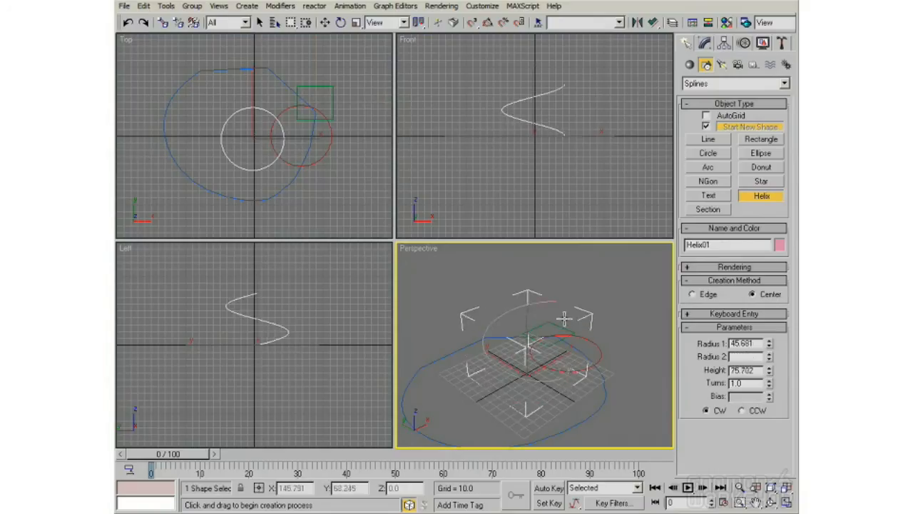
click(562, 274)
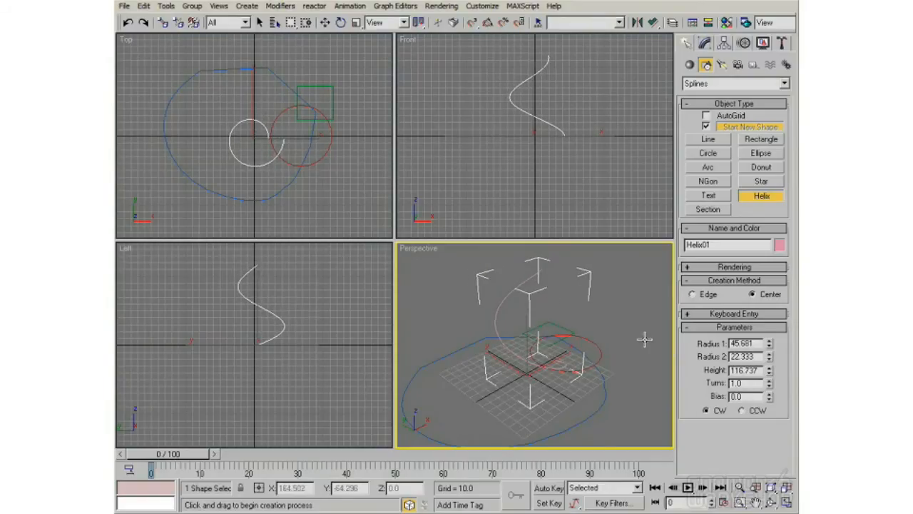
Step: Set the helix's turns to 3.61 and inspect the spiral in the Perspective viewport
drag(769, 387, 765, 218)
middle_drag(581, 341, 553, 362)
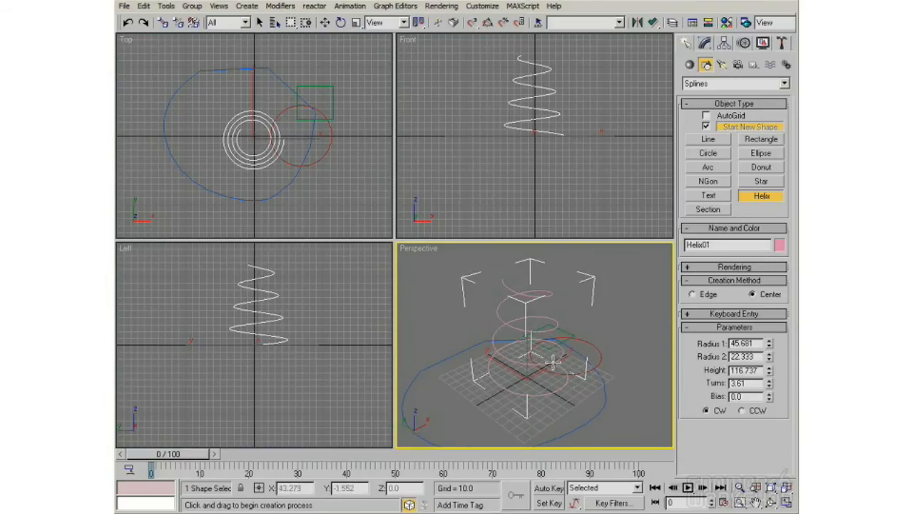
mouse_move(499, 378)
middle_down()
mouse_move(513, 372)
mouse_move(506, 380)
middle_up()
scroll(506, 350, up, 5)
scroll(506, 343, down, 5)
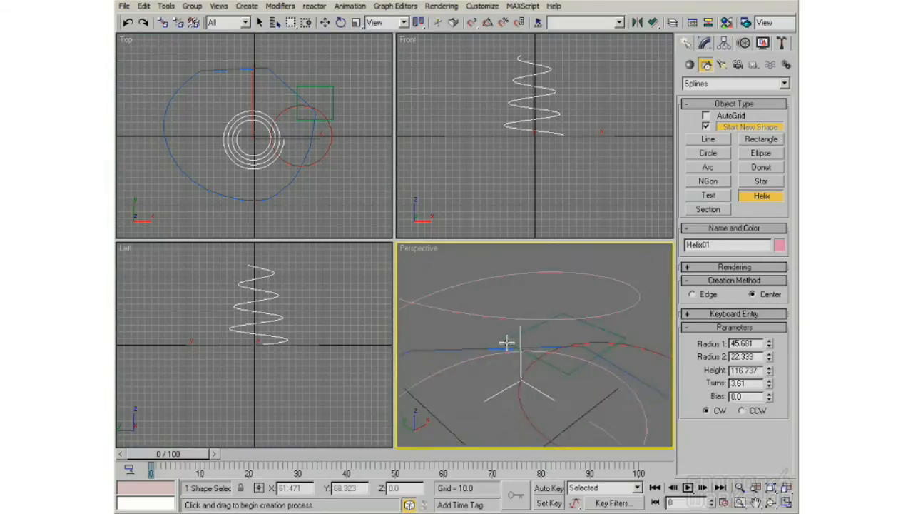
middle_drag(505, 344, 514, 331)
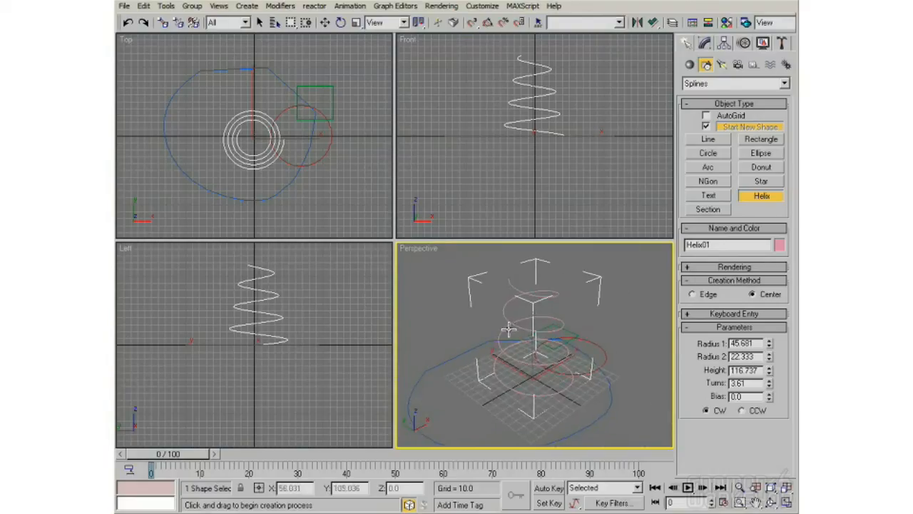
Step: Enable the helix in the renderer and render the Perspective view to check it
click(704, 44)
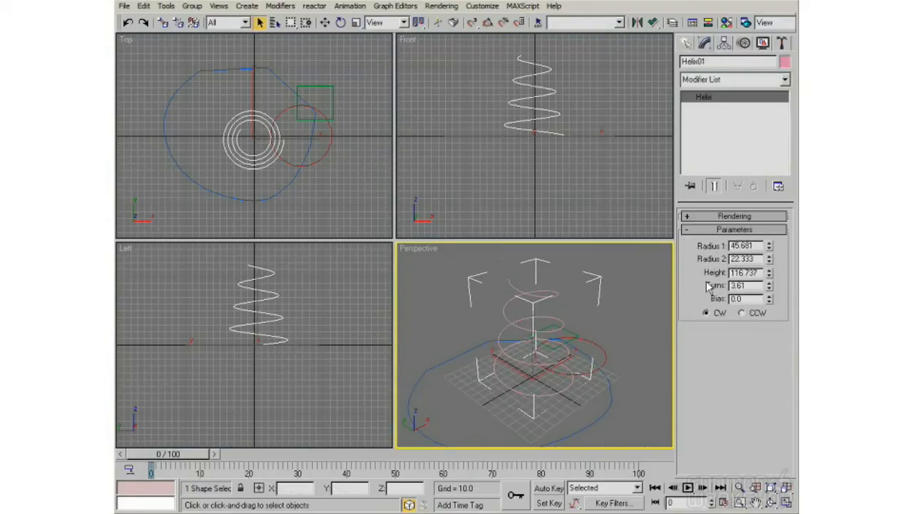
click(713, 217)
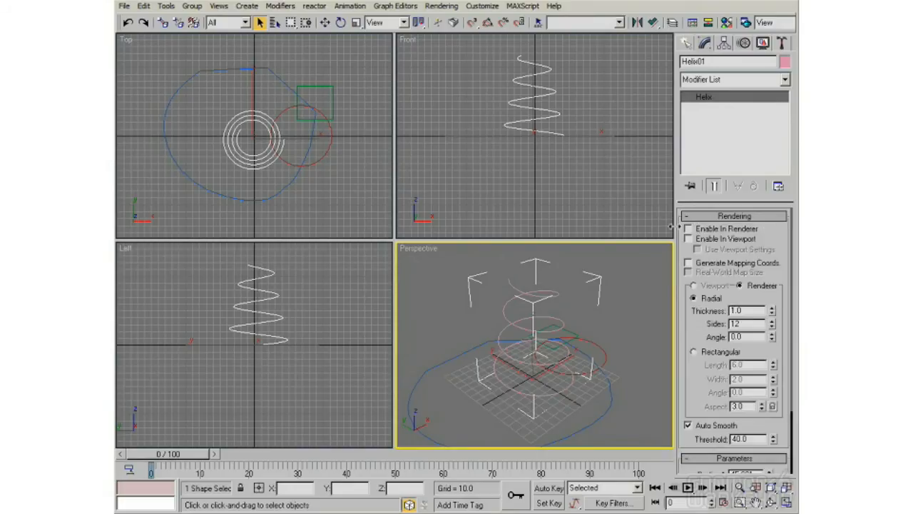
middle_drag(564, 299, 558, 304)
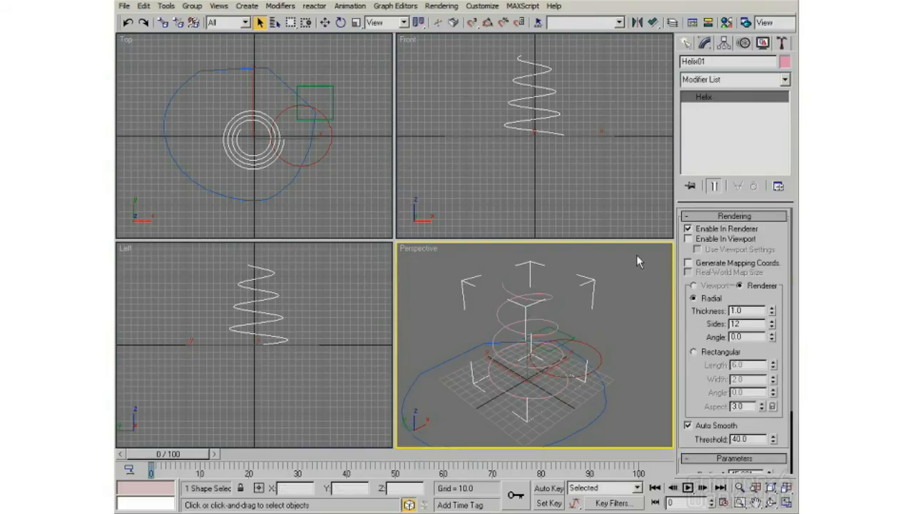
drag(767, 31, 739, 30)
click(789, 24)
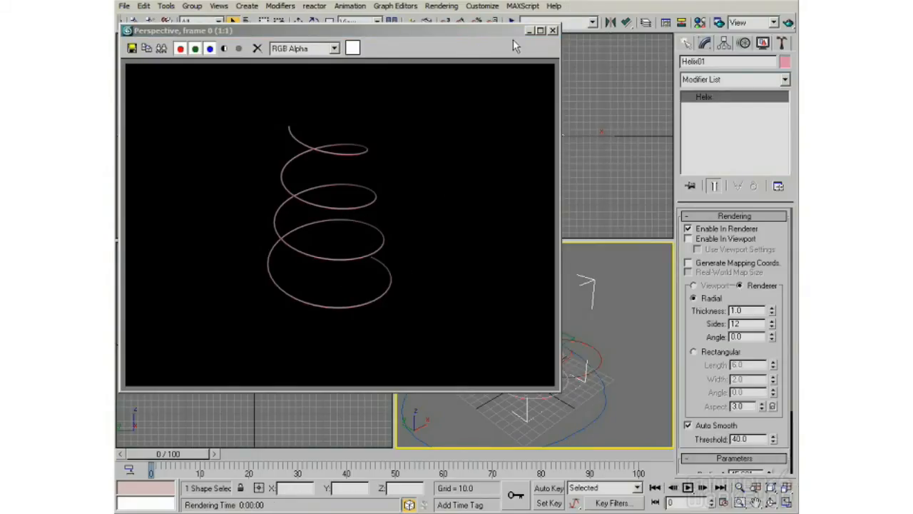
click(553, 31)
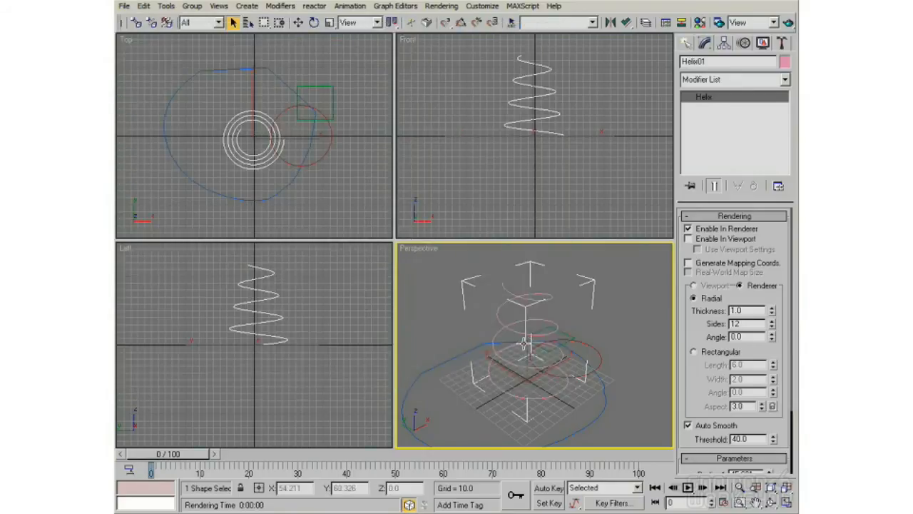
Step: Enable the helix in the viewport and set its radial thickness to 4.76 in the maximized Perspective view
click(689, 239)
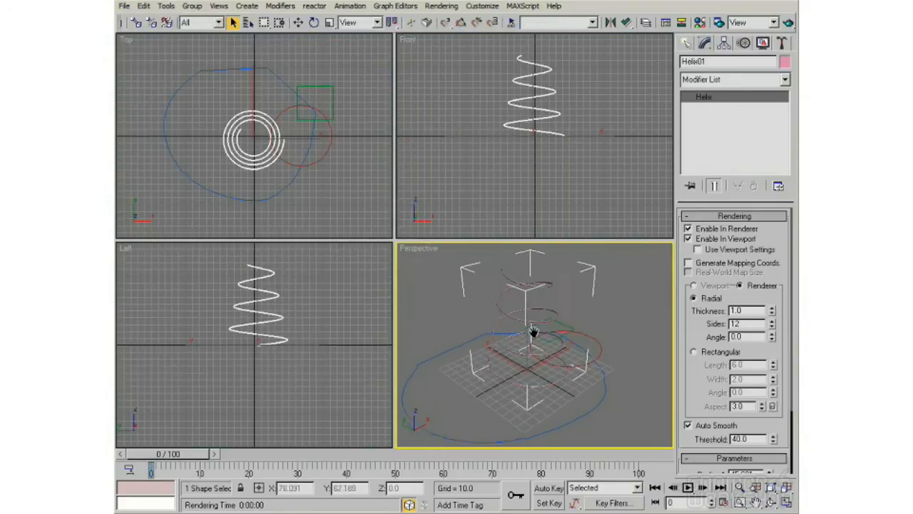
key(alt+w)
middle_drag(462, 255, 477, 300)
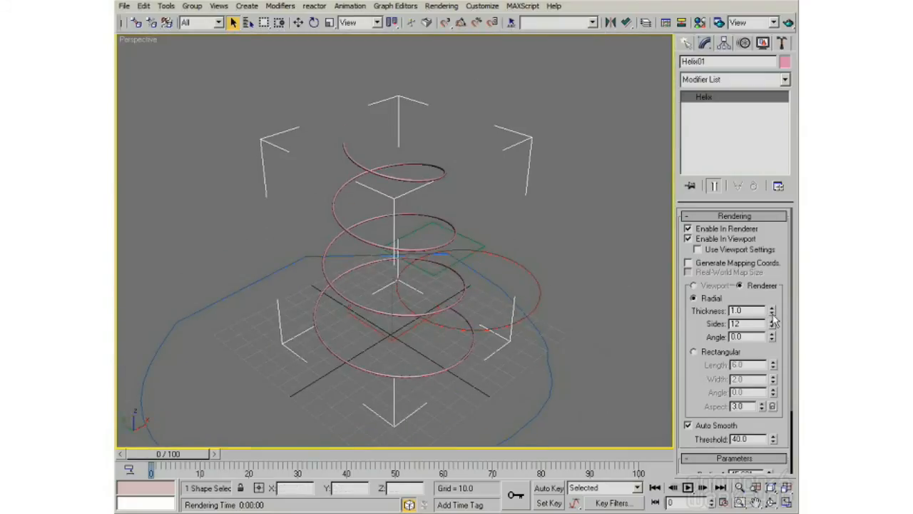
drag(771, 312, 779, 229)
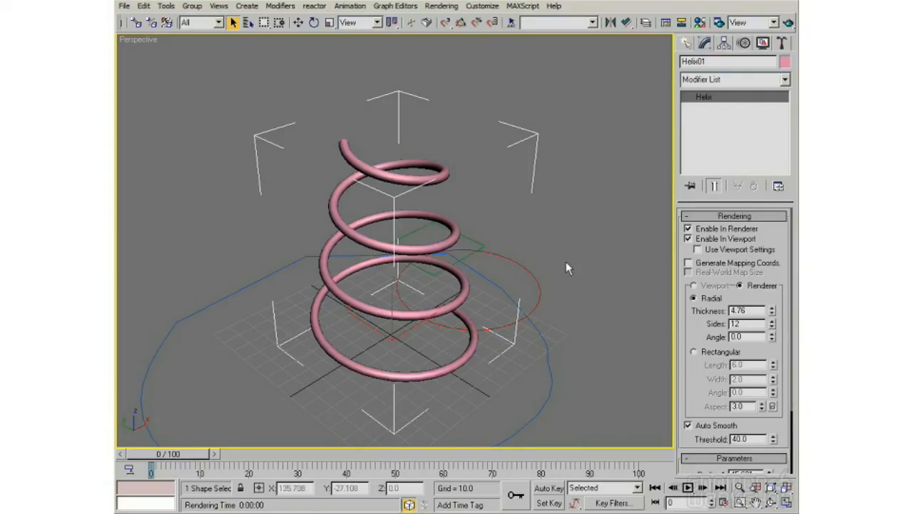
Step: Enable the closed line spline in both renderer and viewport, and set its radial thickness to 11.46
scroll(500, 207, down, 4)
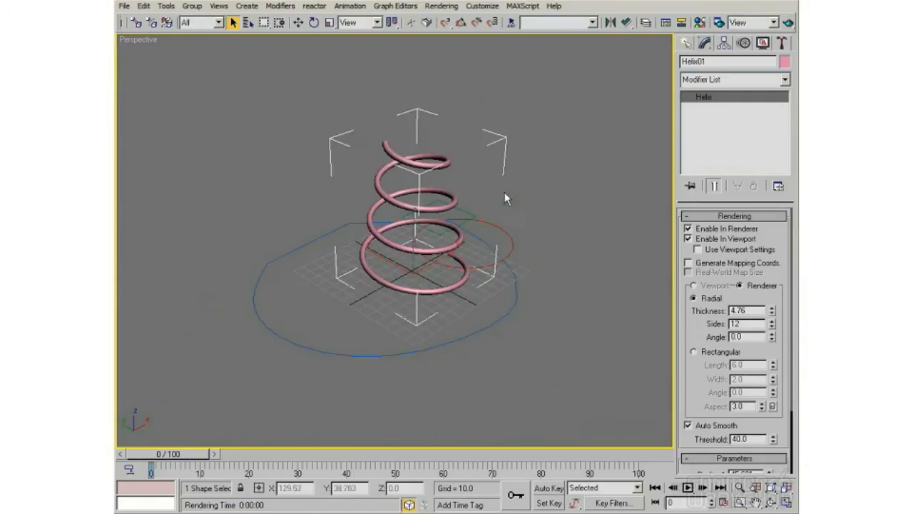
click(283, 243)
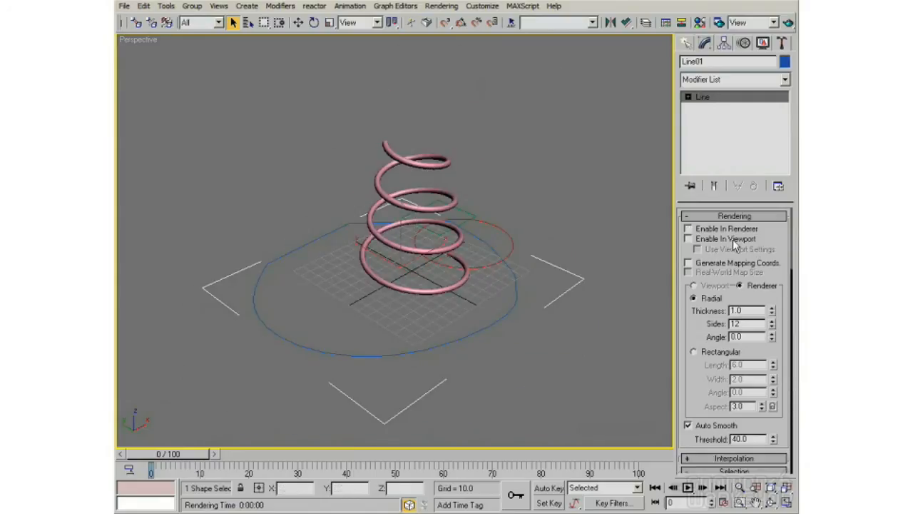
click(687, 238)
drag(771, 312, 771, 264)
drag(715, 461, 661, 420)
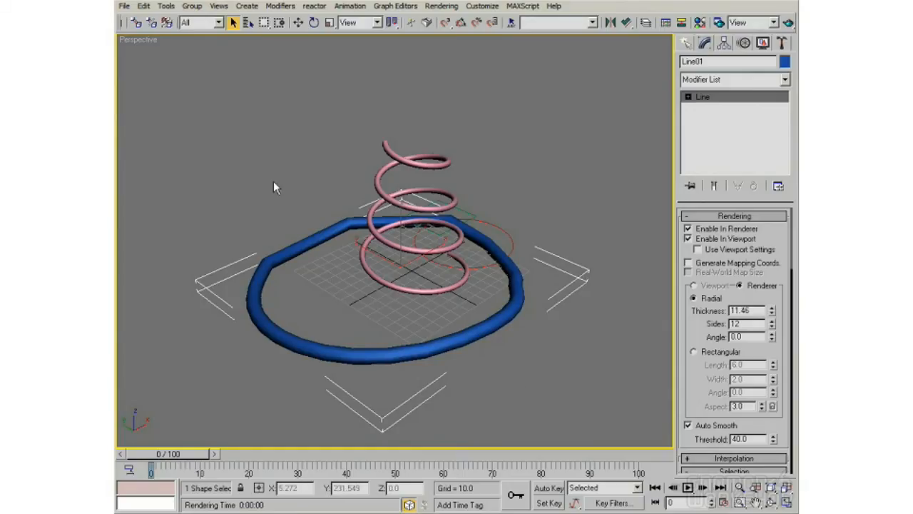
Step: Examine the thickened splines in wireframe display and restore Smooth + Highlights shading
right_click(130, 40)
click(153, 79)
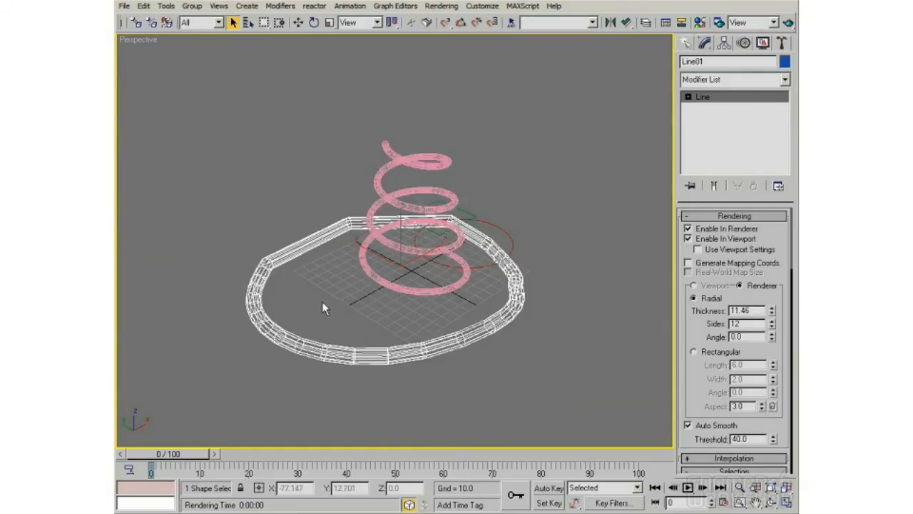
right_click(146, 43)
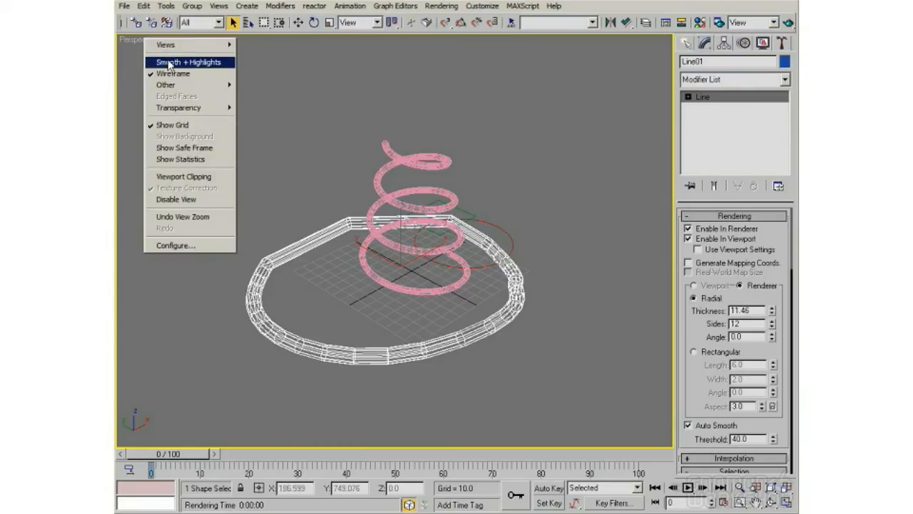
click(168, 63)
middle_drag(456, 279, 455, 293)
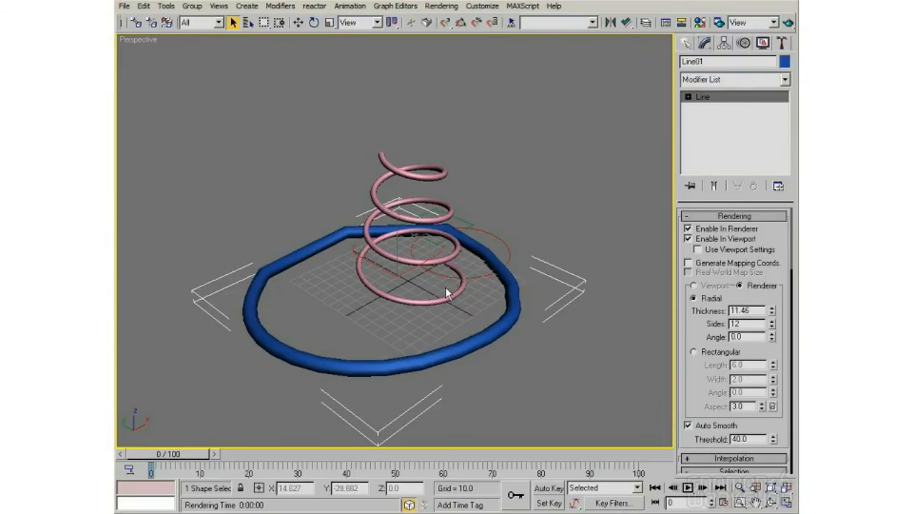
Step: Restore the four-viewport layout, delete all the shapes, and reopen the Splines creation tools
key(alt+w)
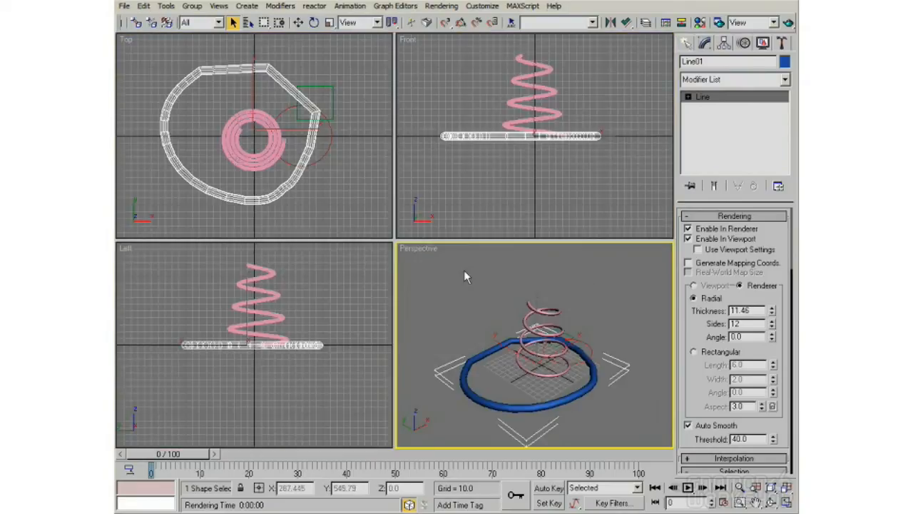
drag(151, 58, 354, 218)
key(Delete)
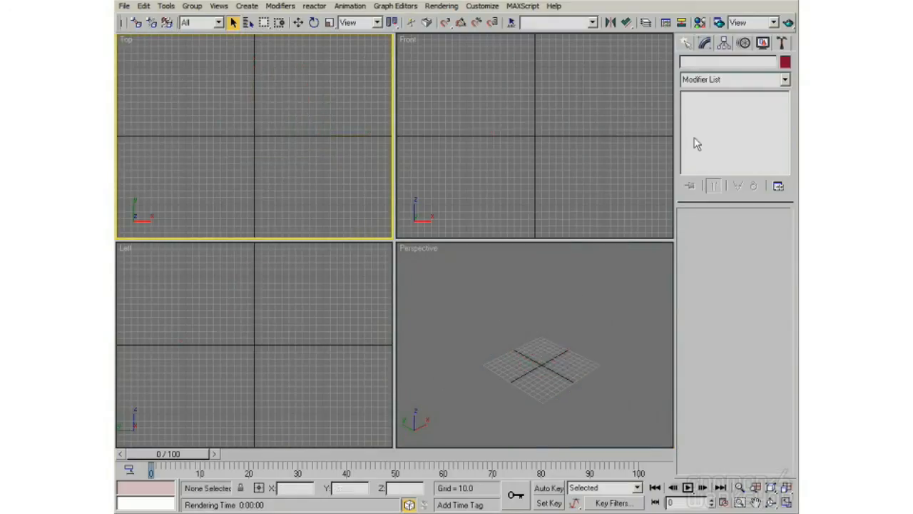
click(685, 44)
click(706, 64)
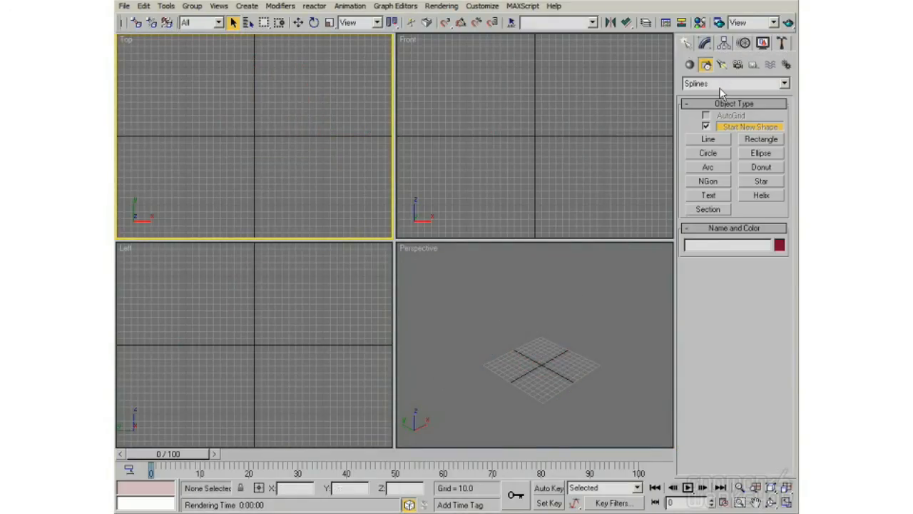
Step: Create a default "MAX Text" text spline in the Front viewport and bring it into view in Perspective
click(714, 198)
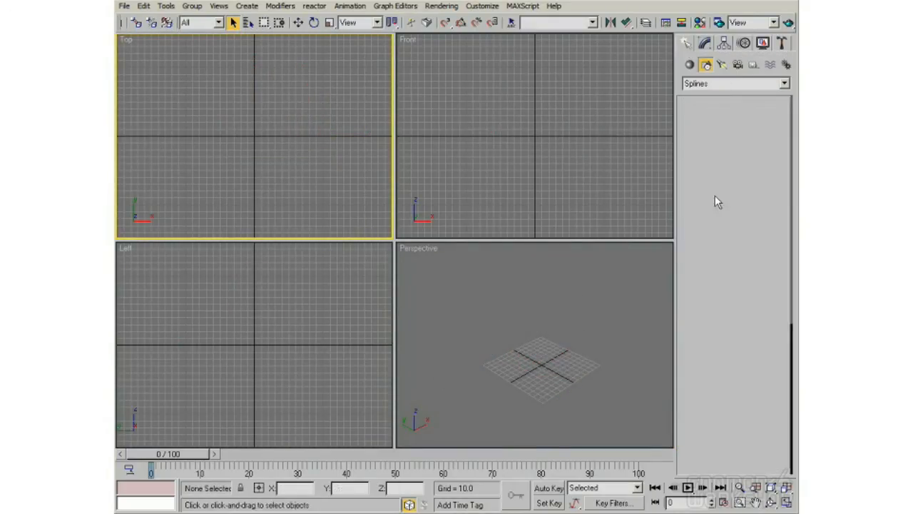
click(465, 137)
middle_drag(485, 171, 545, 172)
scroll(544, 173, down, 2)
middle_drag(509, 363, 562, 326)
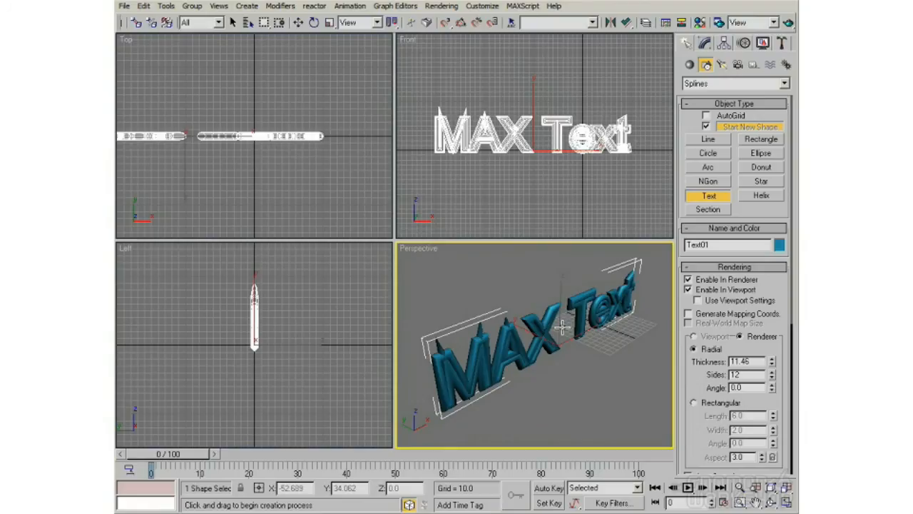
alt+middle_drag(545, 343, 549, 342)
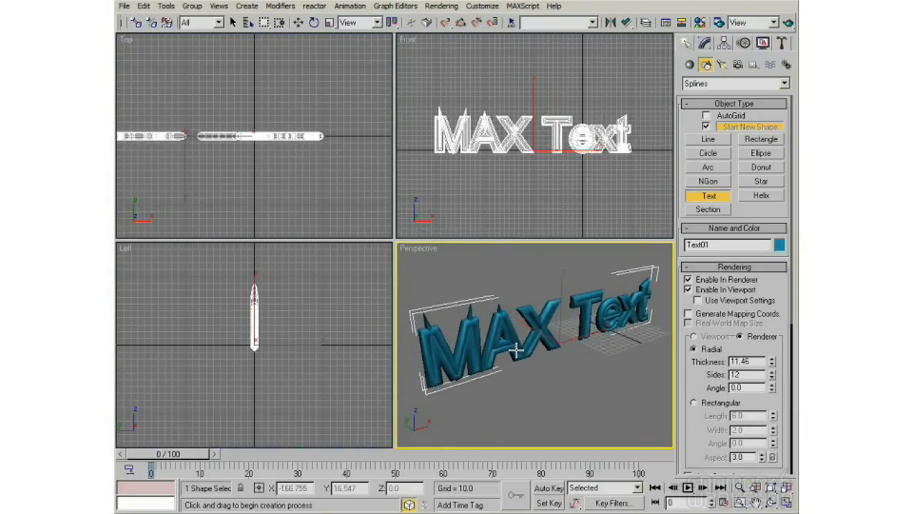
Step: Set the text spline's radial rendering thickness to 9.741
click(706, 44)
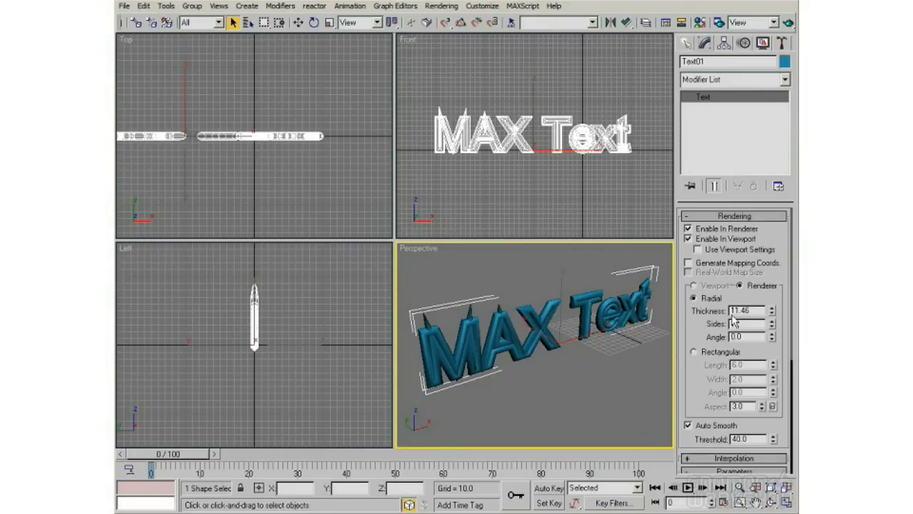
alt+middle_drag(516, 338, 516, 343)
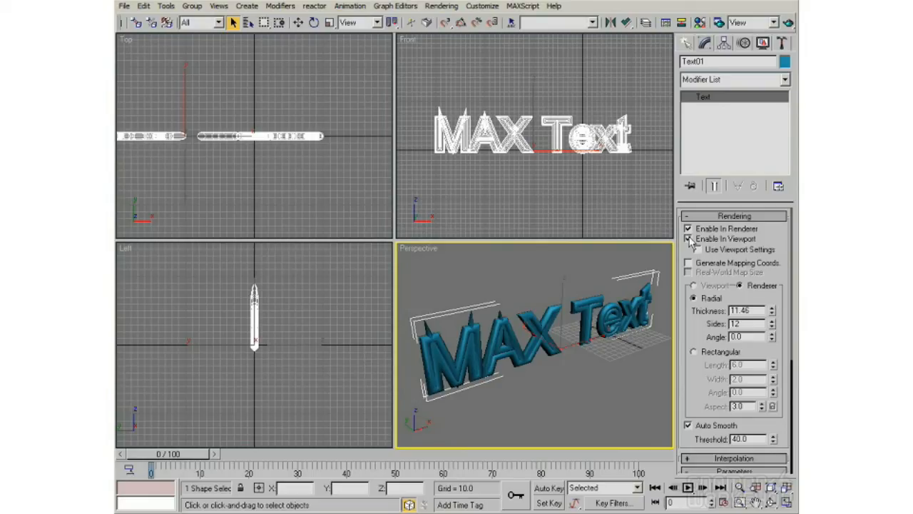
middle_drag(455, 354, 460, 355)
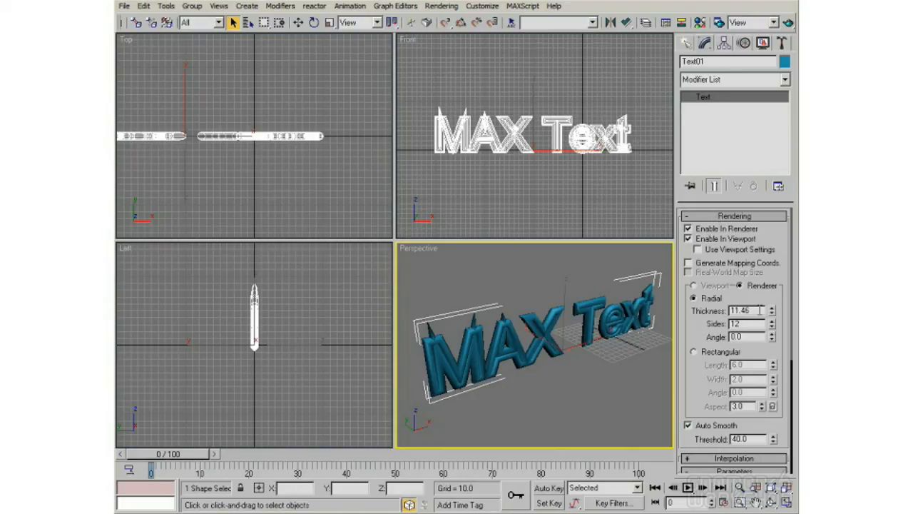
mouse_move(774, 314)
mouse_down()
mouse_move(771, 341)
mouse_move(772, 318)
mouse_up()
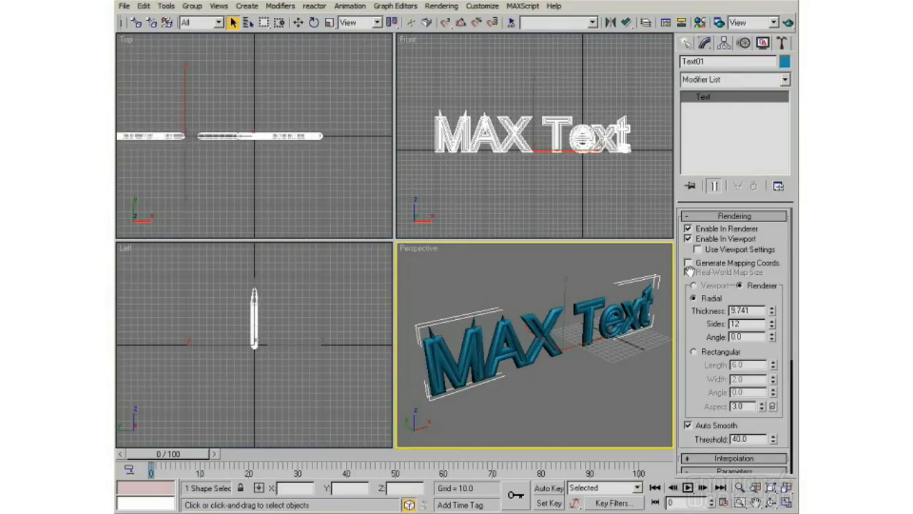
alt+middle_drag(520, 320, 522, 322)
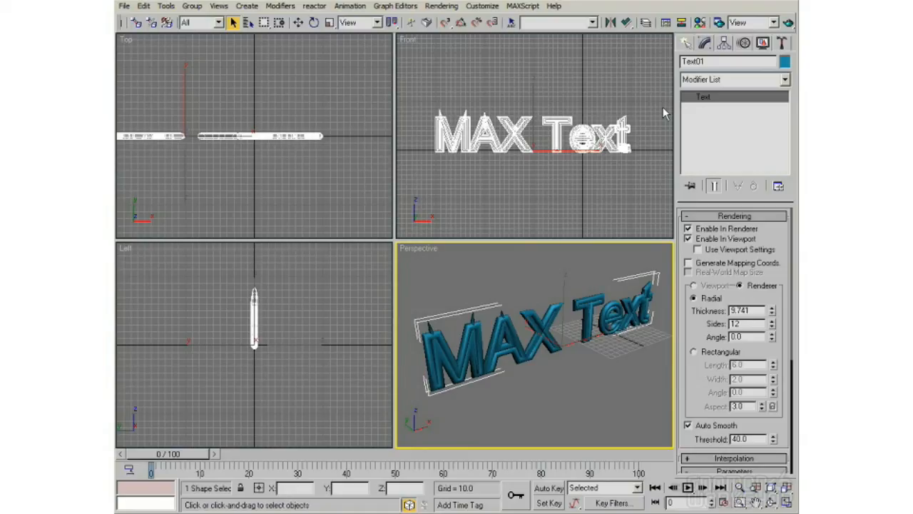
Step: Disable the text's rendering in both renderer and viewport, and maximize the Perspective view
click(688, 228)
click(689, 239)
alt+middle_drag(579, 333, 546, 319)
key(alt+w)
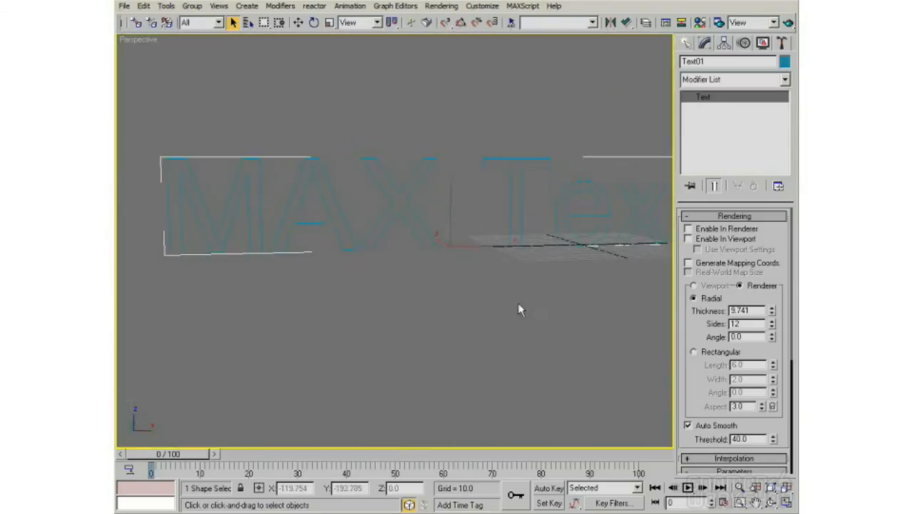
alt+middle_drag(451, 281, 621, 104)
Step: Change the text spline's object color to dark red
click(785, 61)
click(574, 247)
click(523, 327)
alt+middle_drag(522, 327, 528, 301)
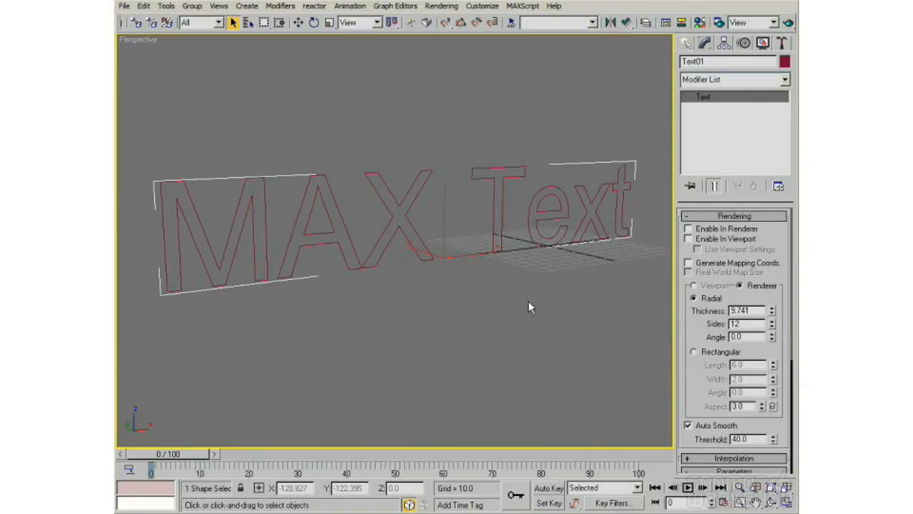
alt+middle_drag(204, 256, 193, 287)
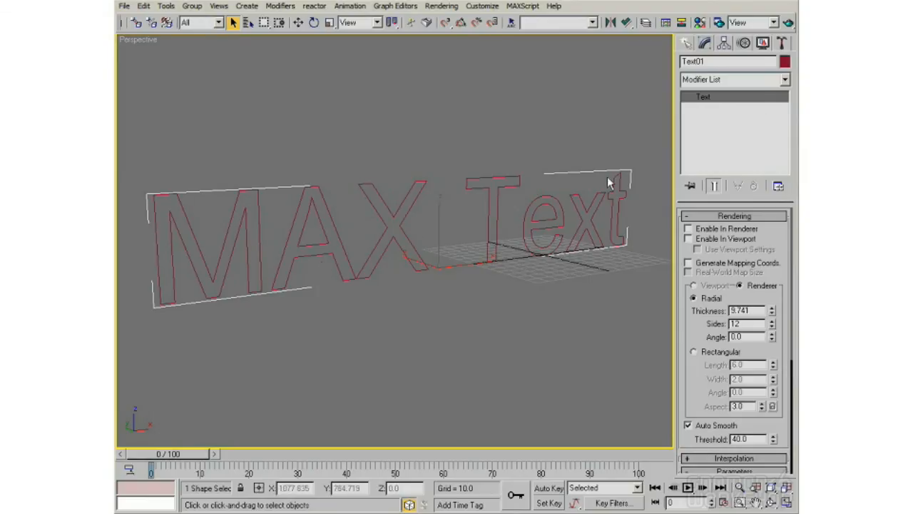
Step: Apply a Bevel modifier to the text and set its Level 1 height to 19.0
click(737, 80)
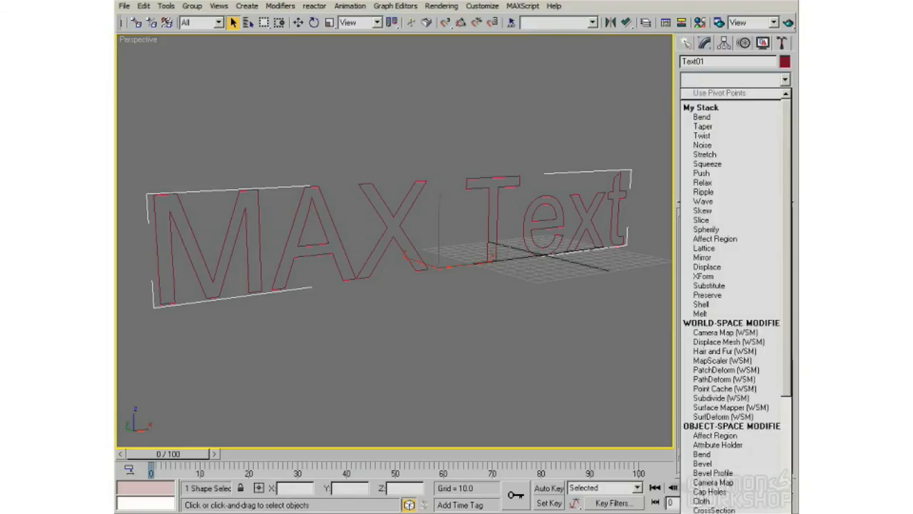
click(714, 463)
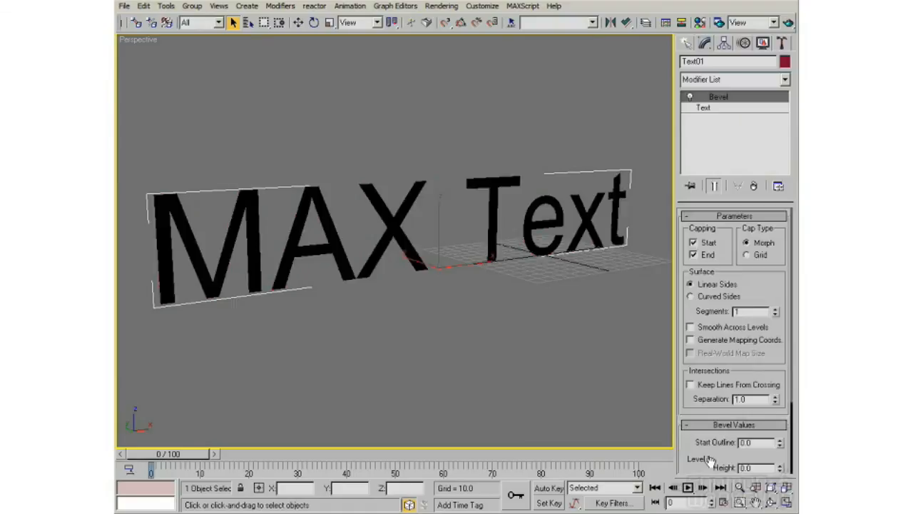
drag(748, 299, 749, 136)
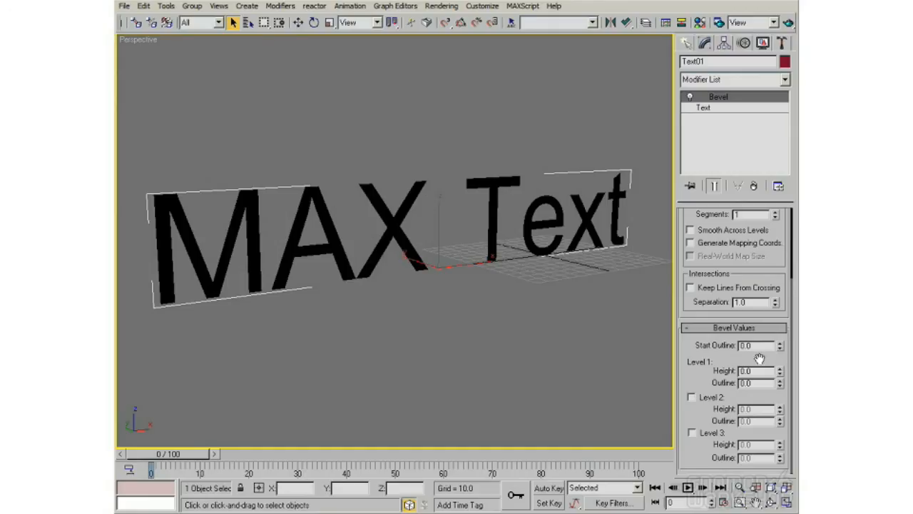
alt+middle_drag(448, 293, 438, 299)
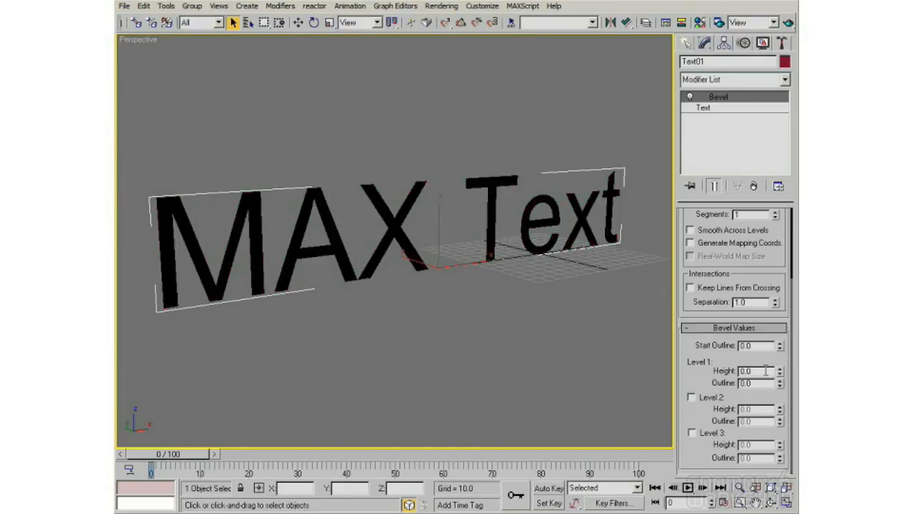
drag(780, 372, 780, 343)
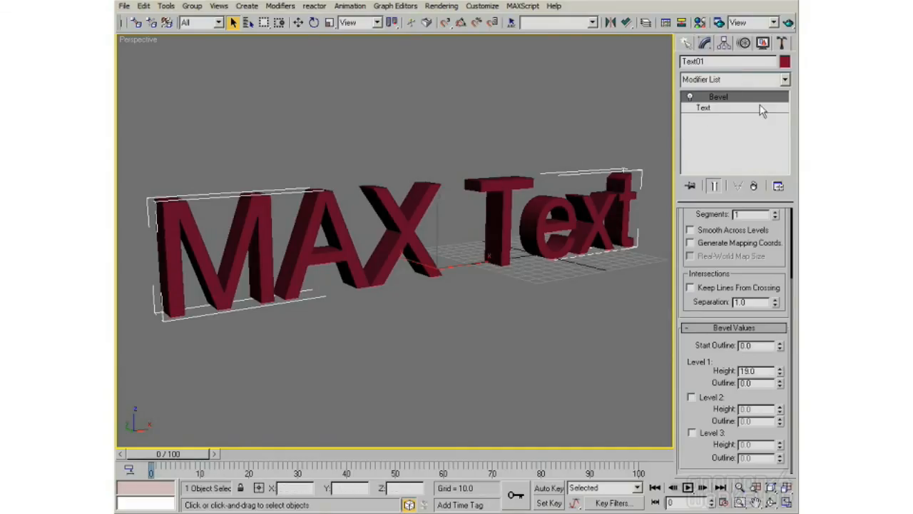
Step: Replace the beveled text's wording with "All for one" on the first line and "One for All!" on the second
click(735, 109)
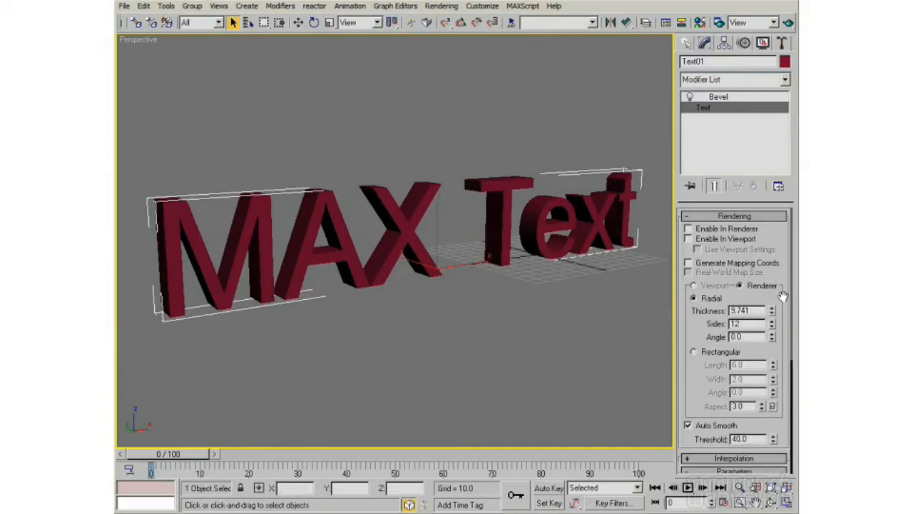
scroll(783, 298, down, 5)
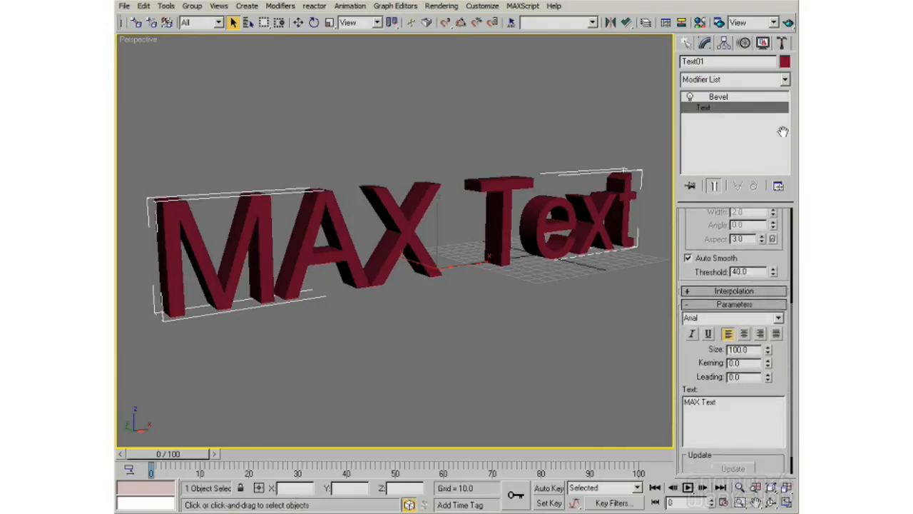
drag(730, 377, 683, 372)
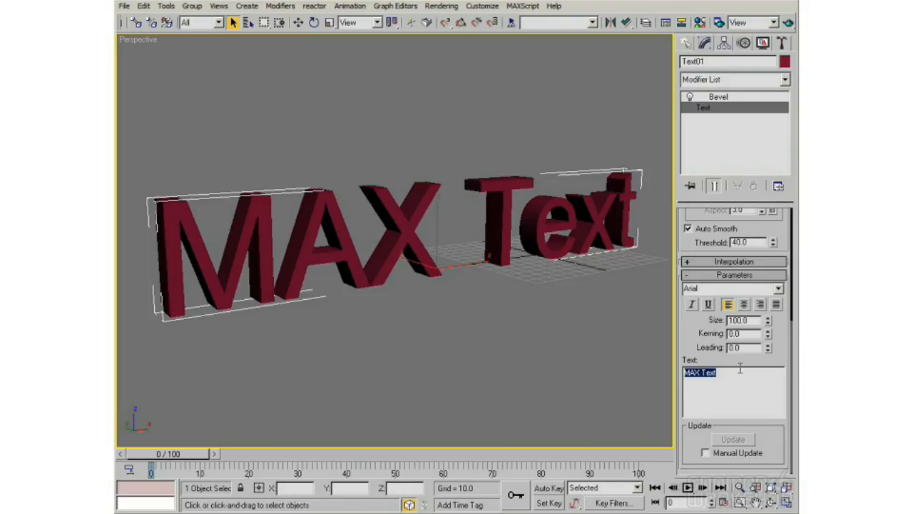
text(All)
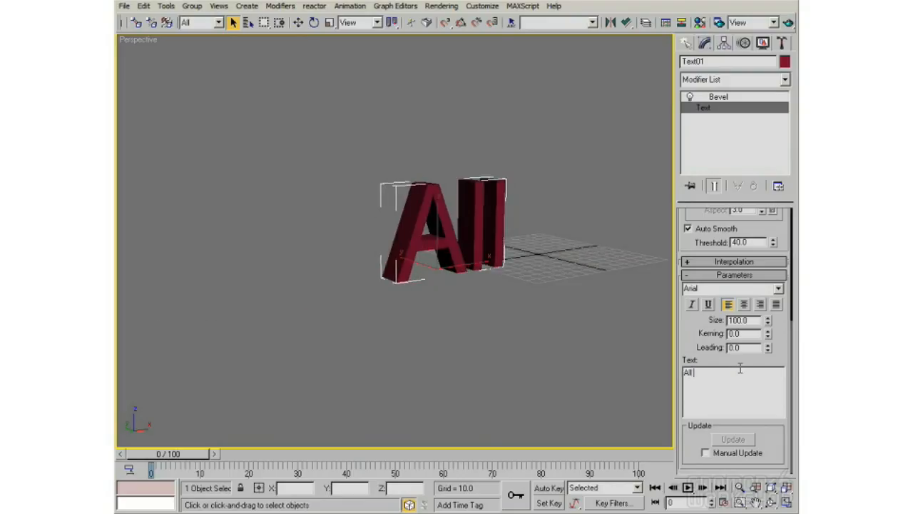
text( for one)
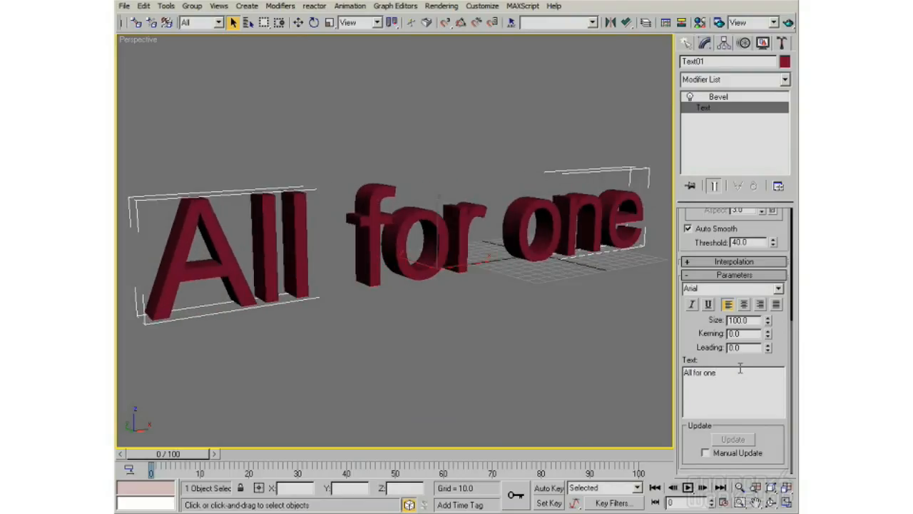
key(Return)
text(O)
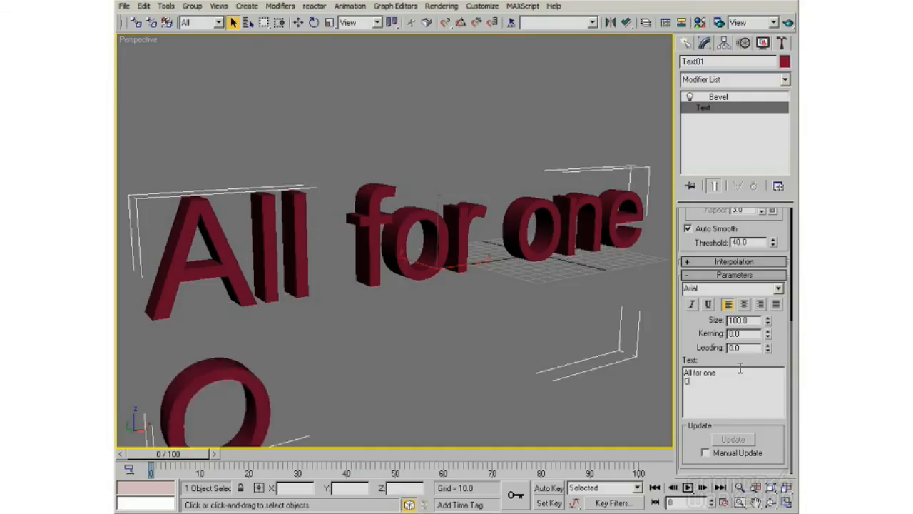
text(ne for )
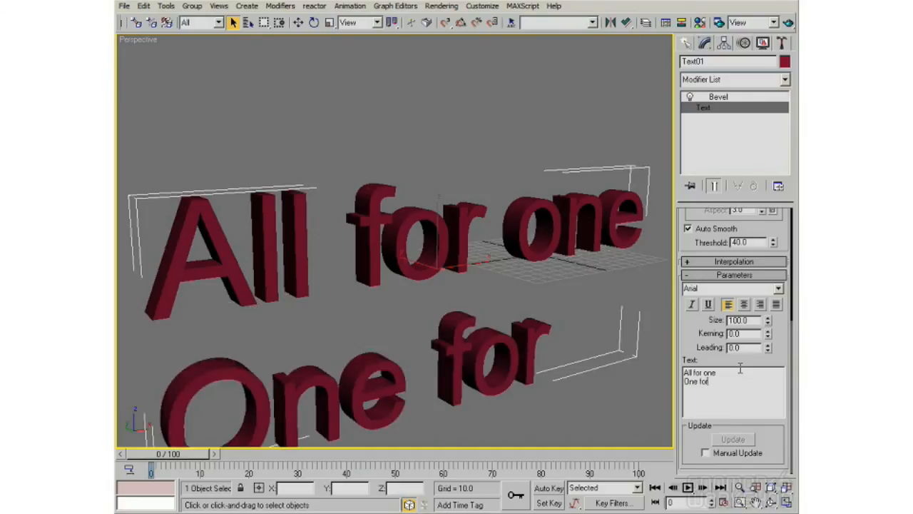
text(All!)
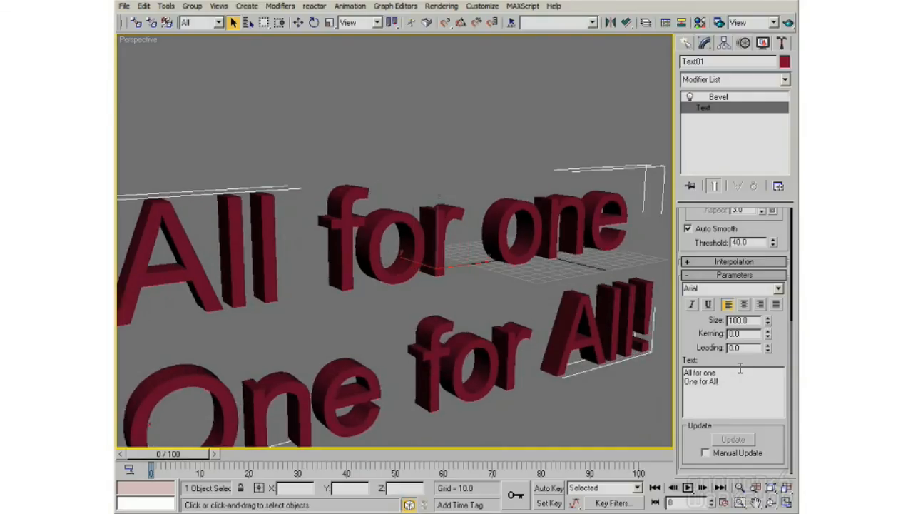
scroll(559, 355, down, 5)
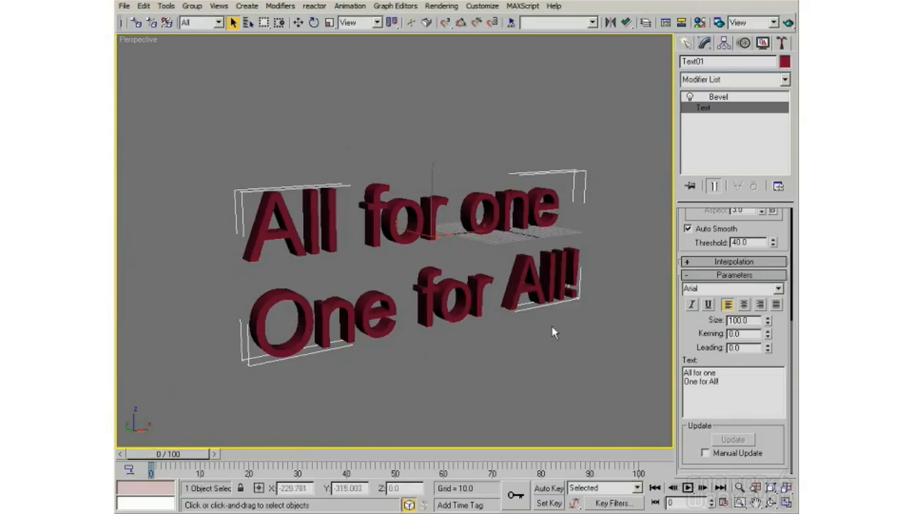
alt+middle_drag(533, 309, 510, 311)
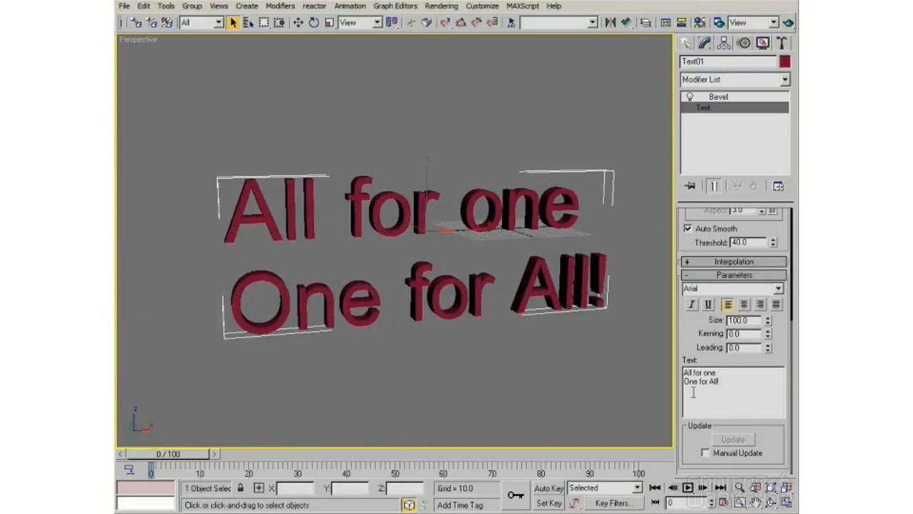
Step: Try center and right alignment on the two text lines and restore left alignment
click(743, 305)
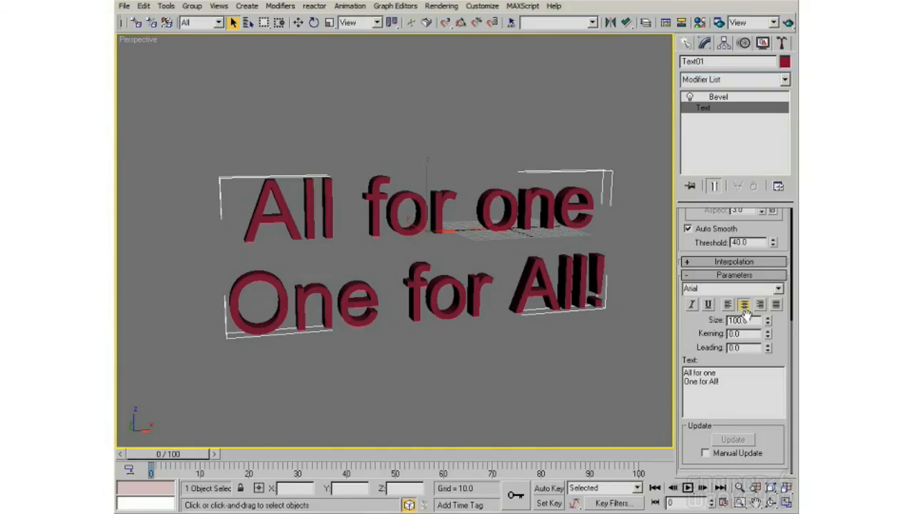
click(759, 304)
click(728, 304)
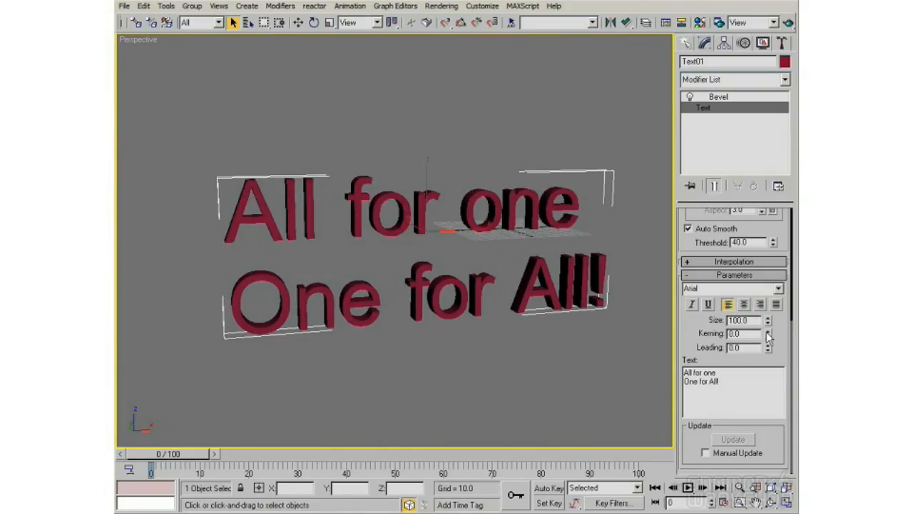
Step: Set the text's kerning to 0.83 and its leading to -47.73
drag(767, 336, 553, 304)
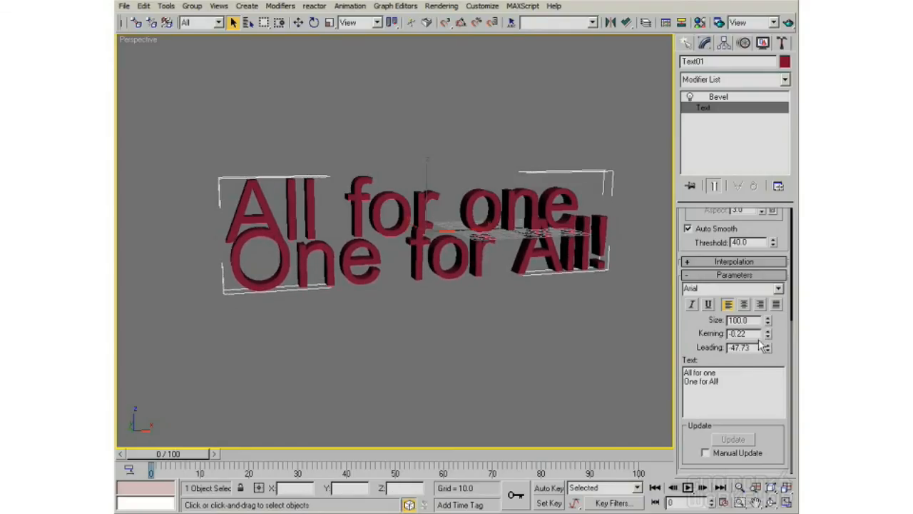
drag(768, 332, 739, 278)
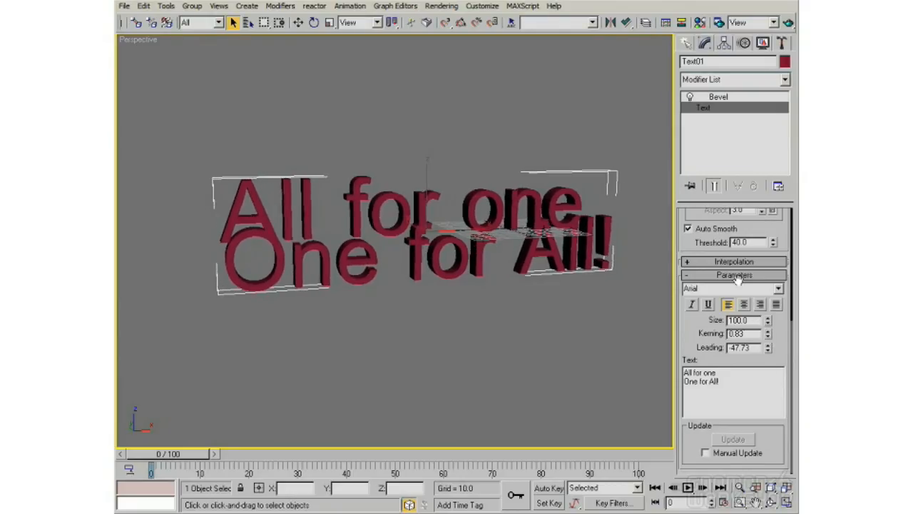
Step: Change the text's font to Impact
click(726, 289)
click(777, 288)
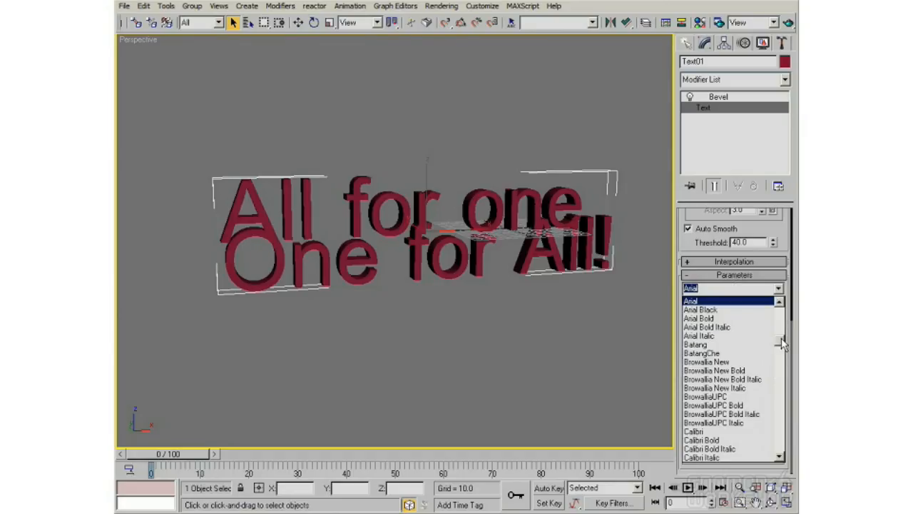
drag(780, 344, 781, 392)
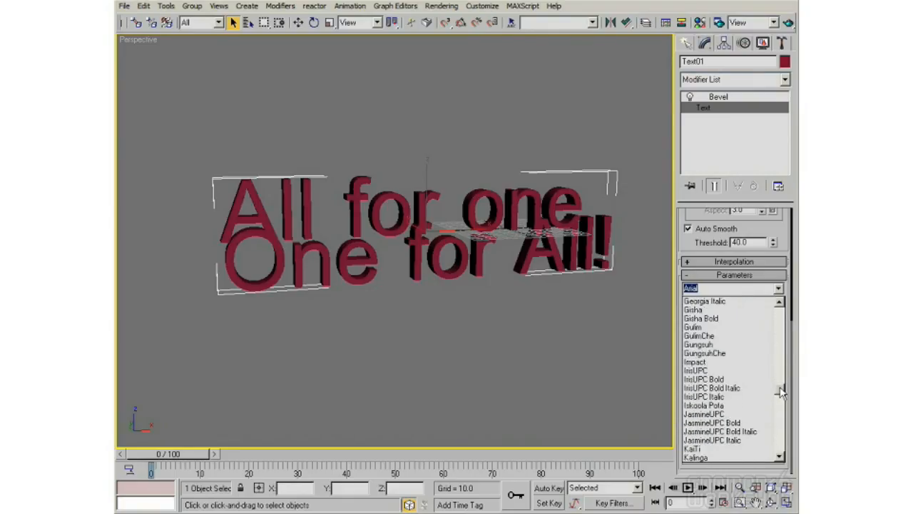
click(716, 362)
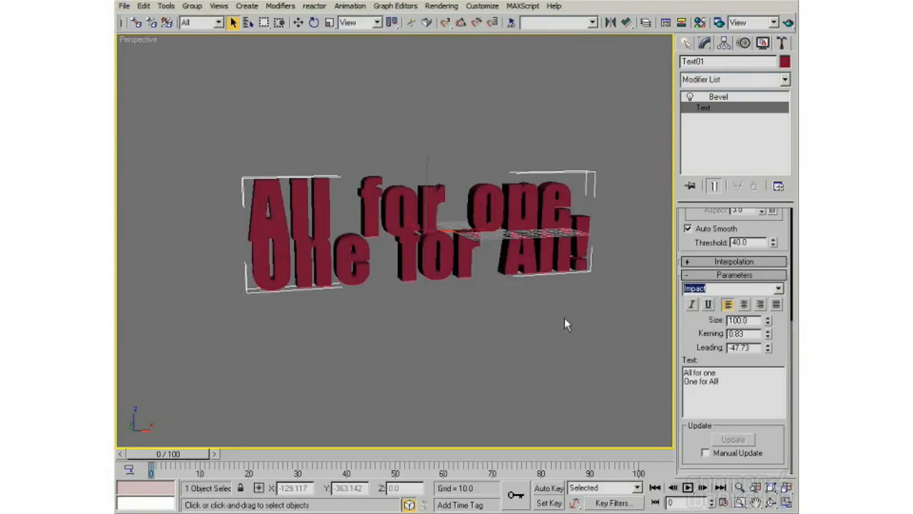